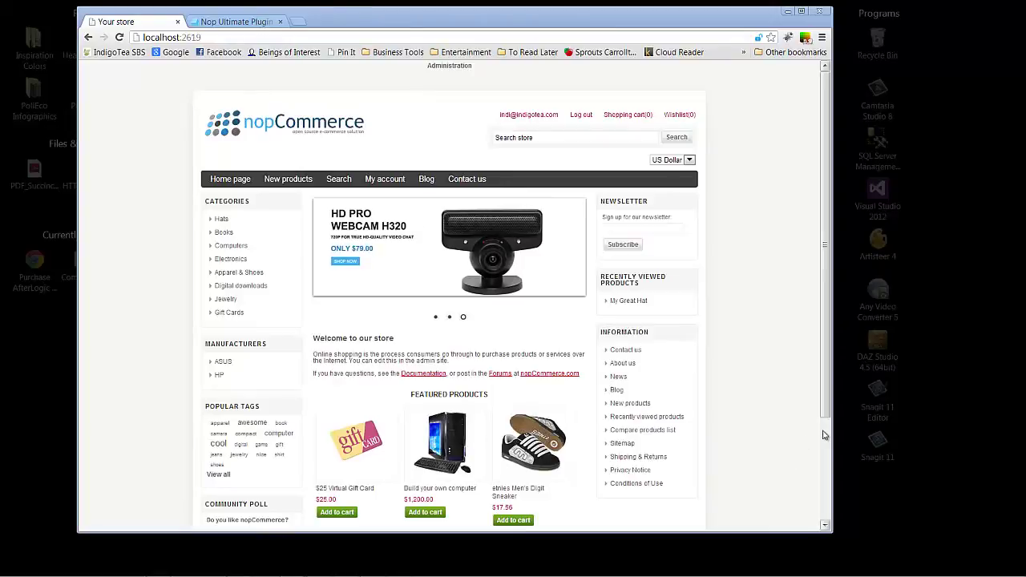
# Leave the storefront for the nopCommerce administration dashboard via the Administration link.
pyautogui.click(436, 70)
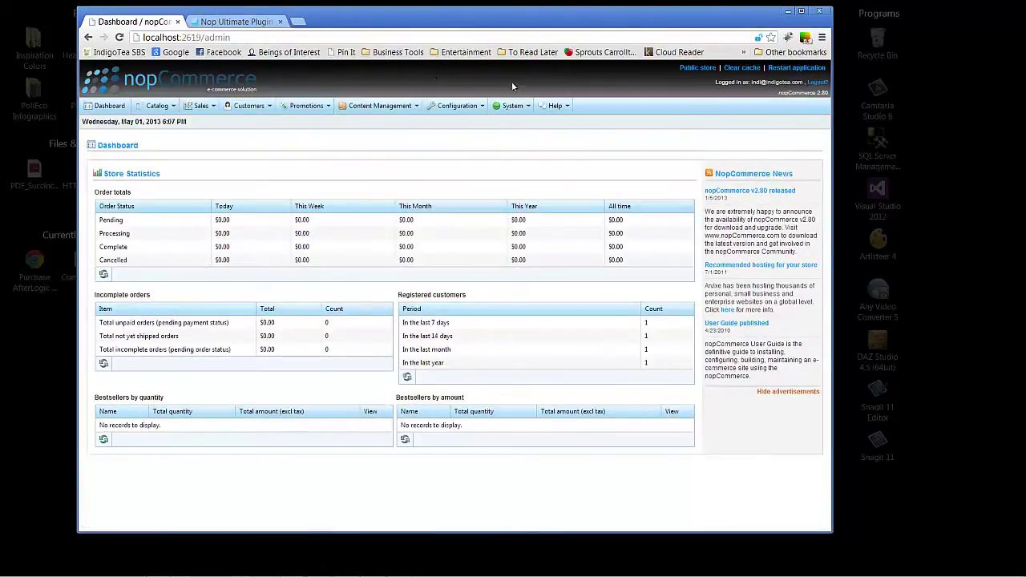
# Open Configuration > Plugins and scroll through the installed plugin list, then back to the top.
pyautogui.moveTo(453, 113)
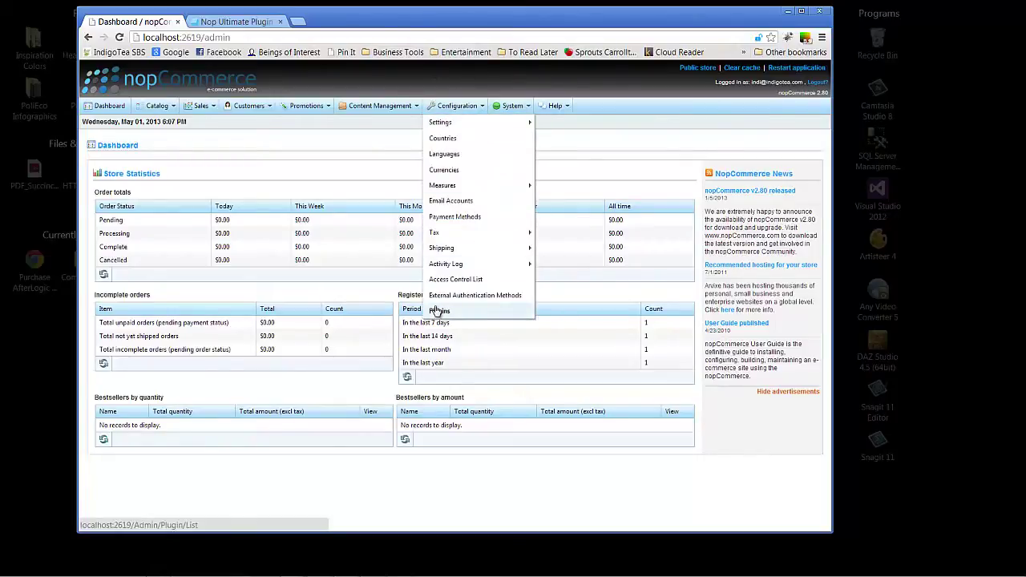
pyautogui.click(437, 311)
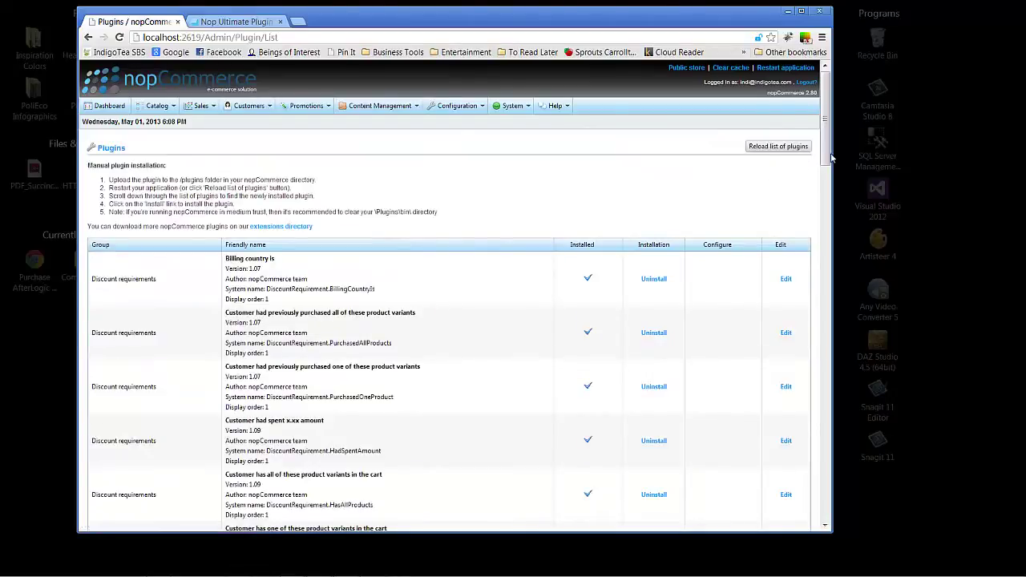
pyautogui.moveTo(826, 160); pyautogui.dragTo(823, 520)
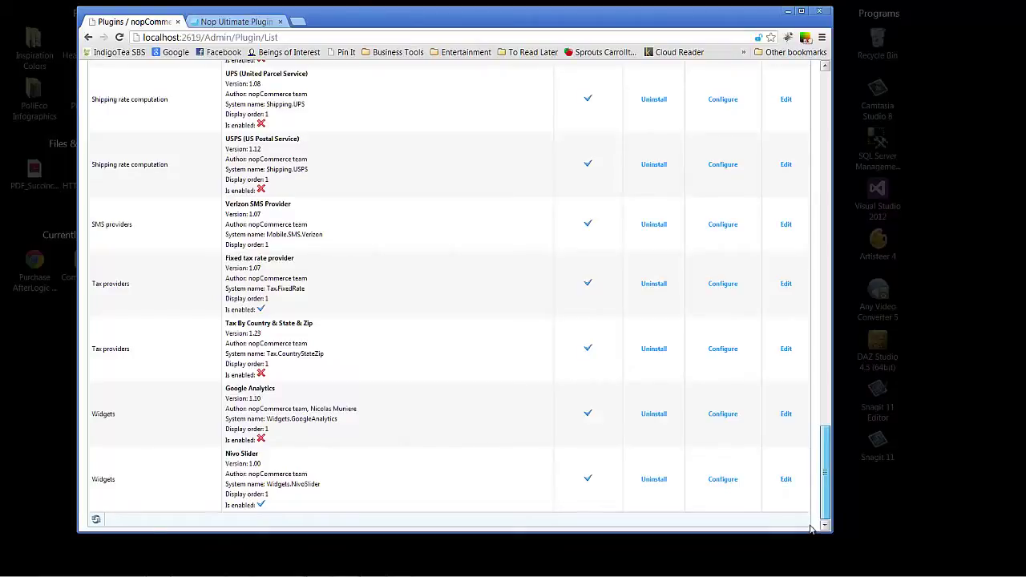
pyautogui.scroll(3, 809, 505)
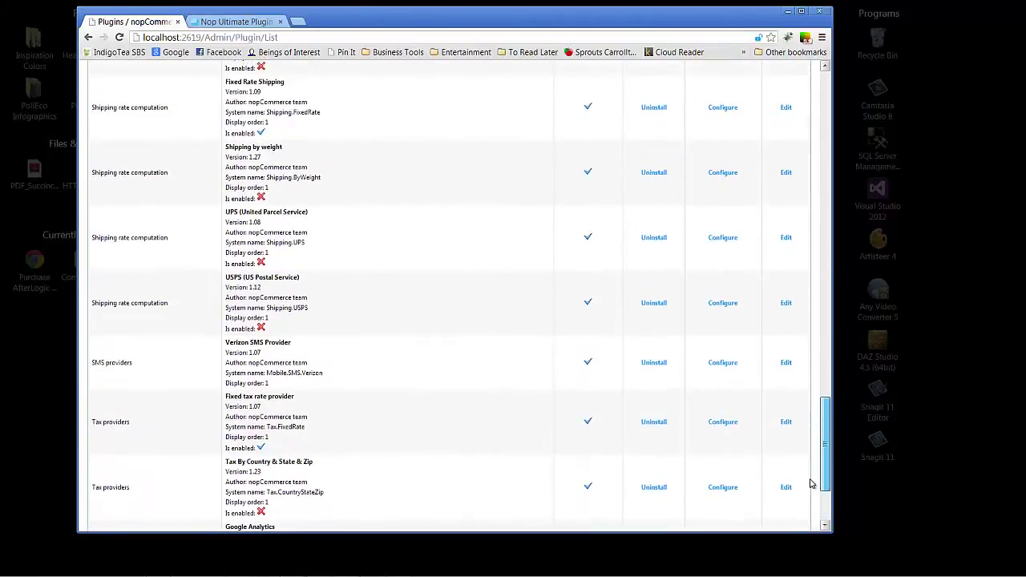
pyautogui.scroll(-1, 810, 483)
pyautogui.scroll(5, 809, 481)
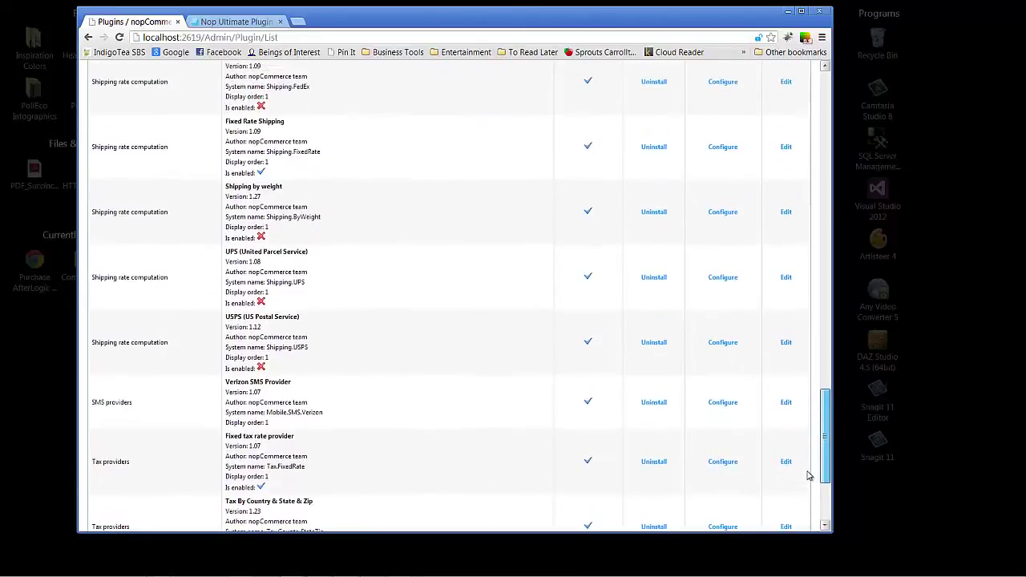
pyautogui.scroll(6, 806, 444)
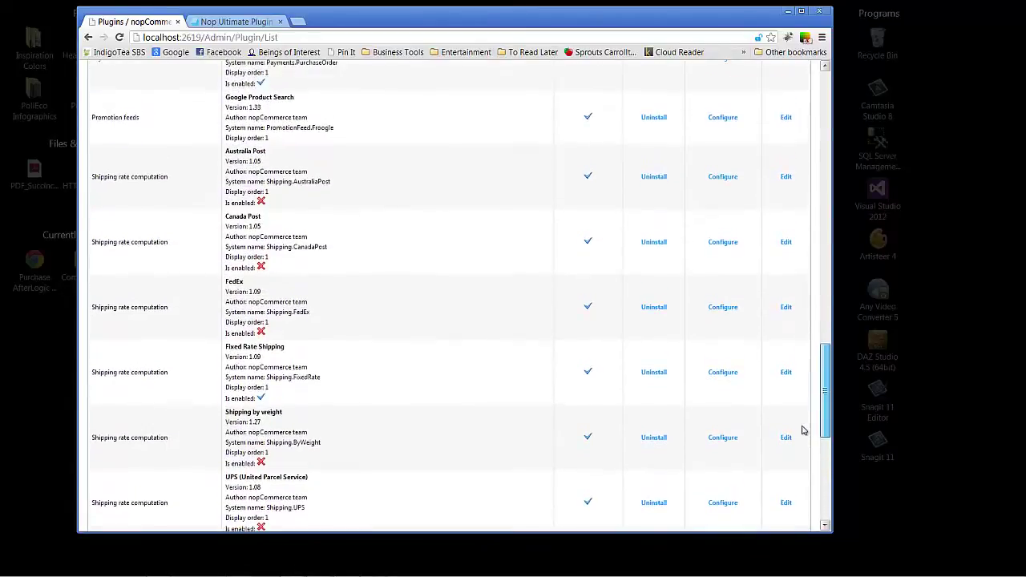
pyautogui.scroll(20, 796, 387)
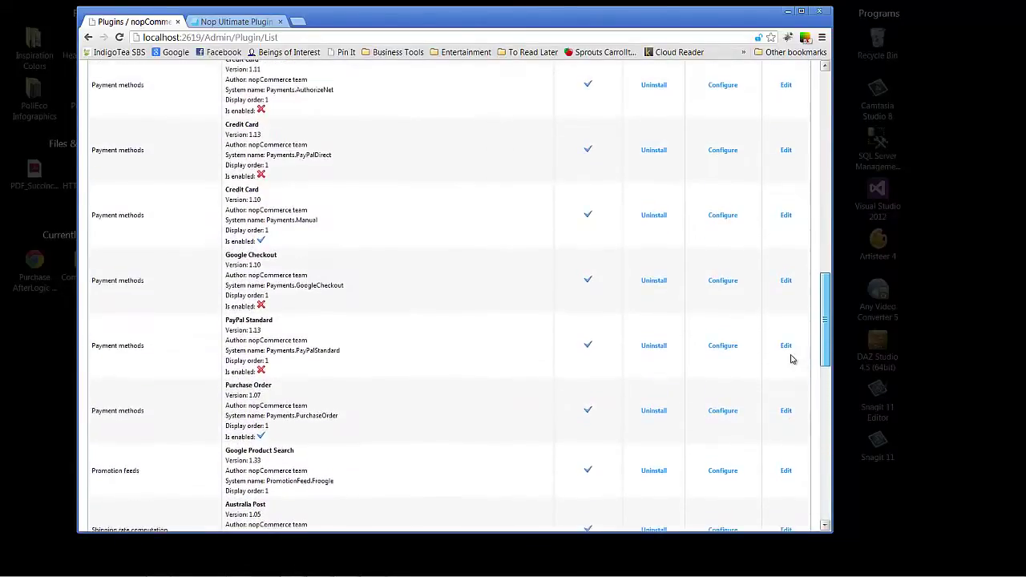
pyautogui.scroll(5, 776, 198)
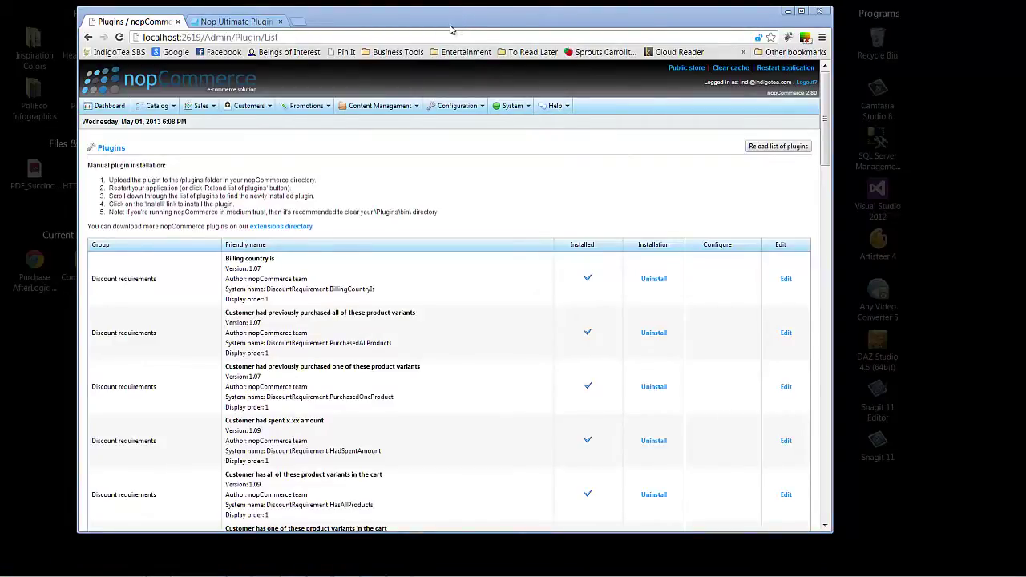
# Switch to the Nop Ultimate Plugin tab and open My Downloads to view purchased products.
pyautogui.click(238, 24)
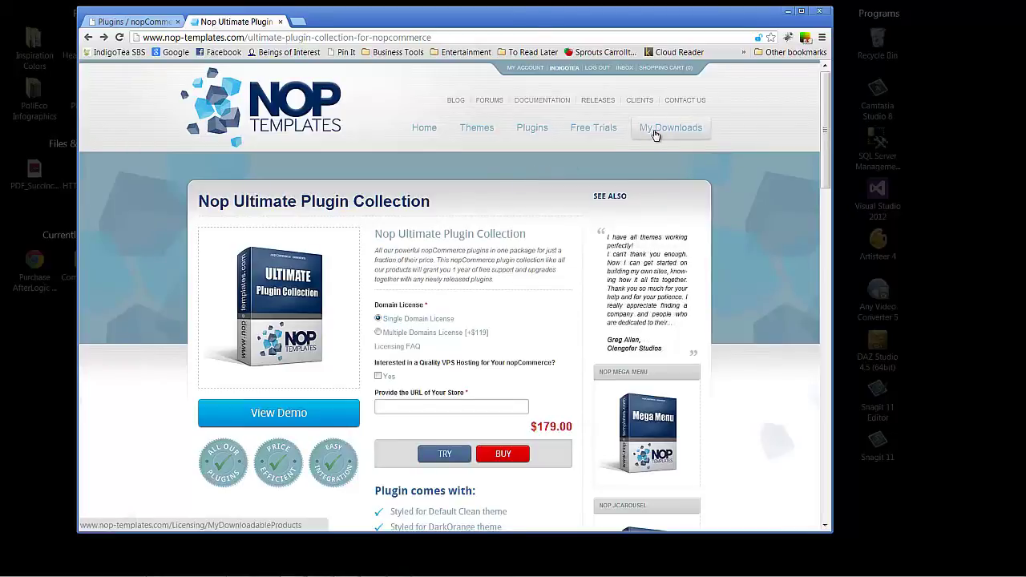
pyautogui.click(655, 134)
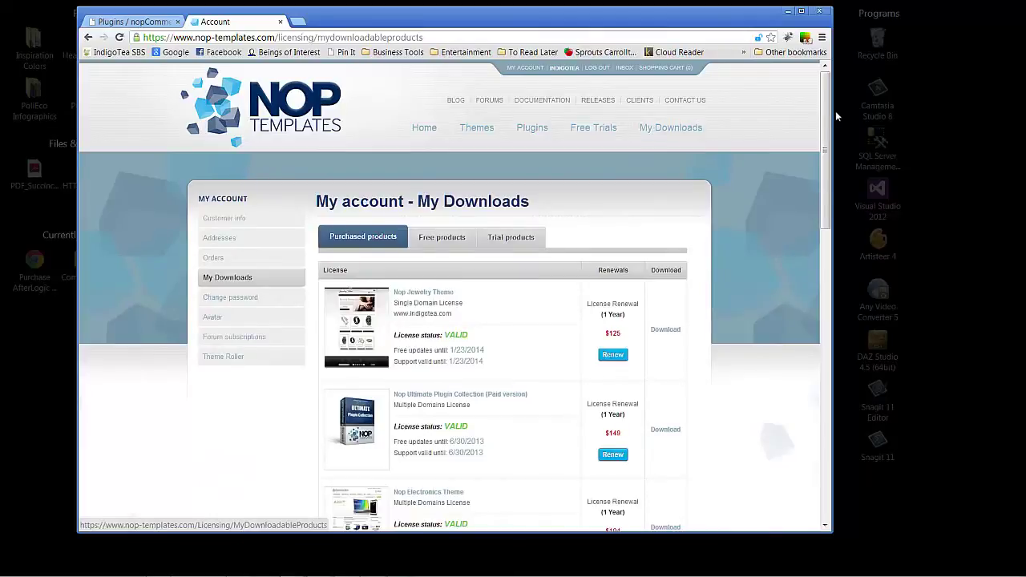
pyautogui.moveTo(826, 121); pyautogui.dragTo(828, 189)
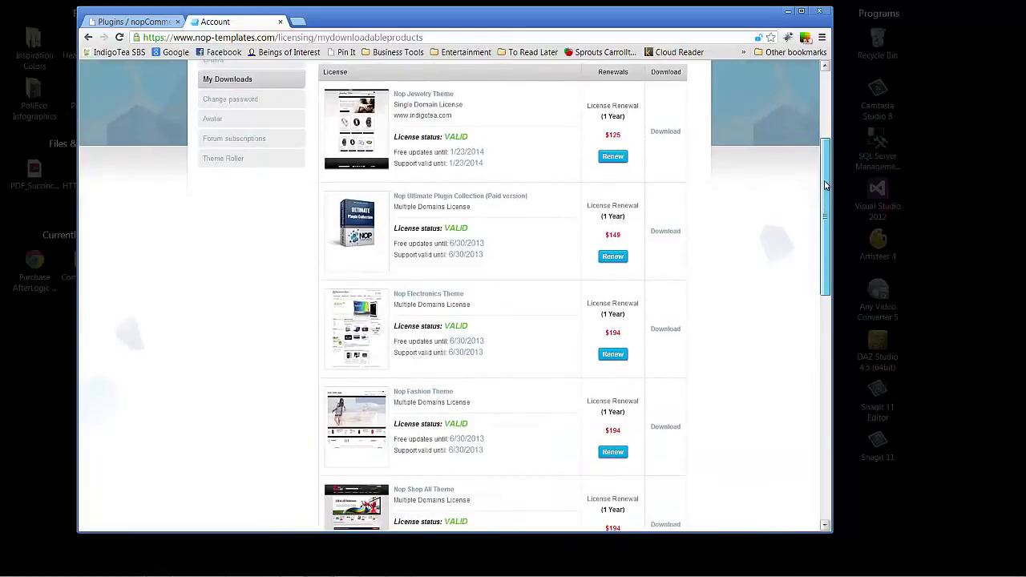
# Accept the user agreement and save NopUltimatePluginCollection.zip to the Desktop.
pyautogui.click(667, 234)
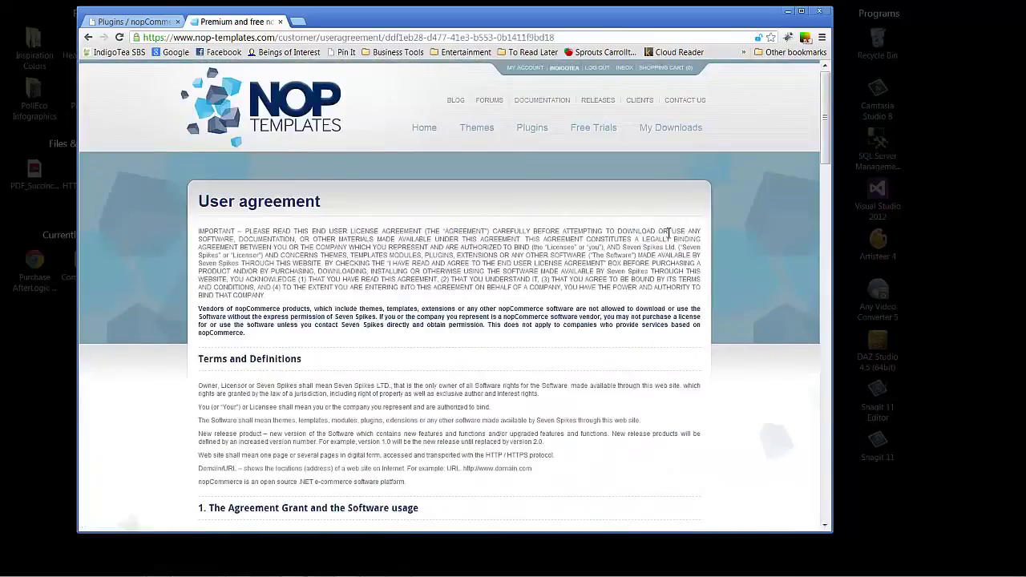
pyautogui.moveTo(825, 151); pyautogui.dragTo(825, 479)
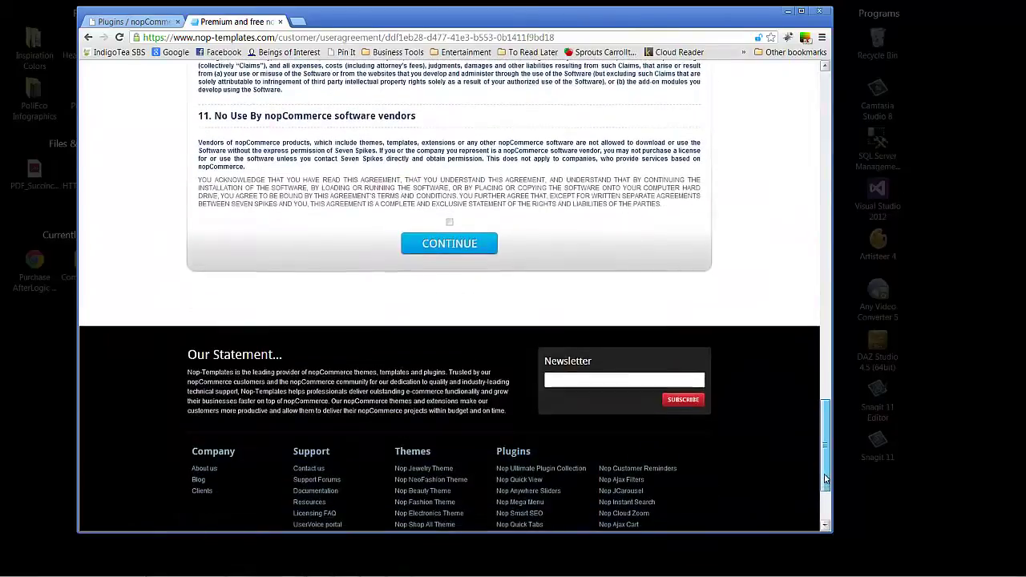
pyautogui.click(449, 223)
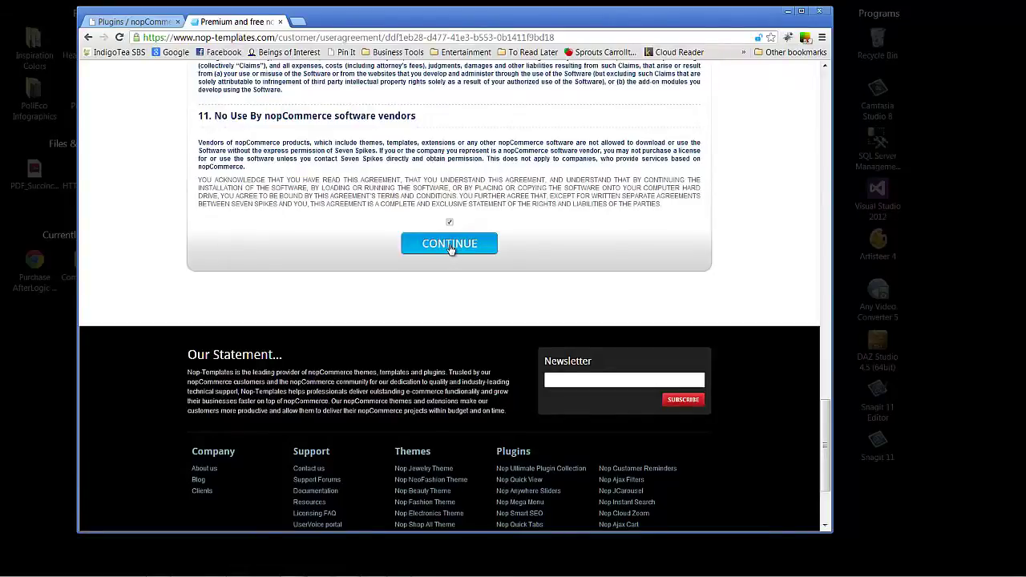
pyautogui.click(450, 244)
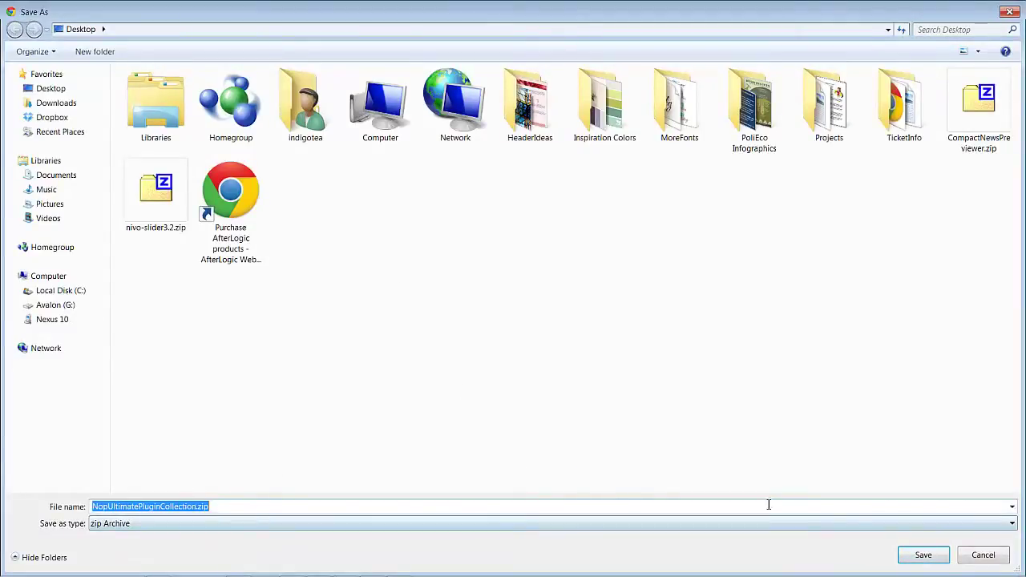
pyautogui.click(922, 556)
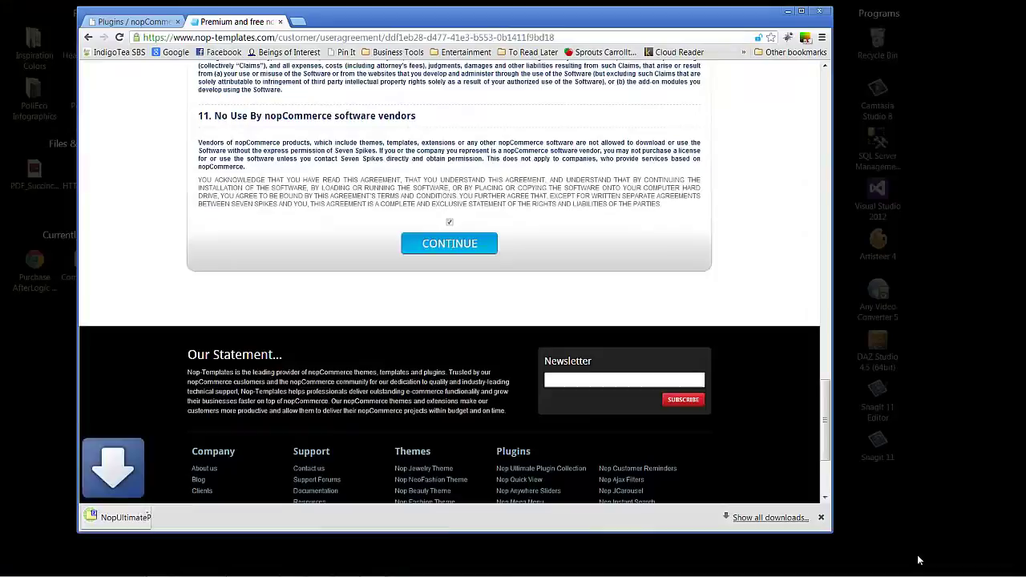
# Extract the downloaded NopUltimatePluginCollection zip and open the extracted folder.
pyautogui.rightClick(26, 362)
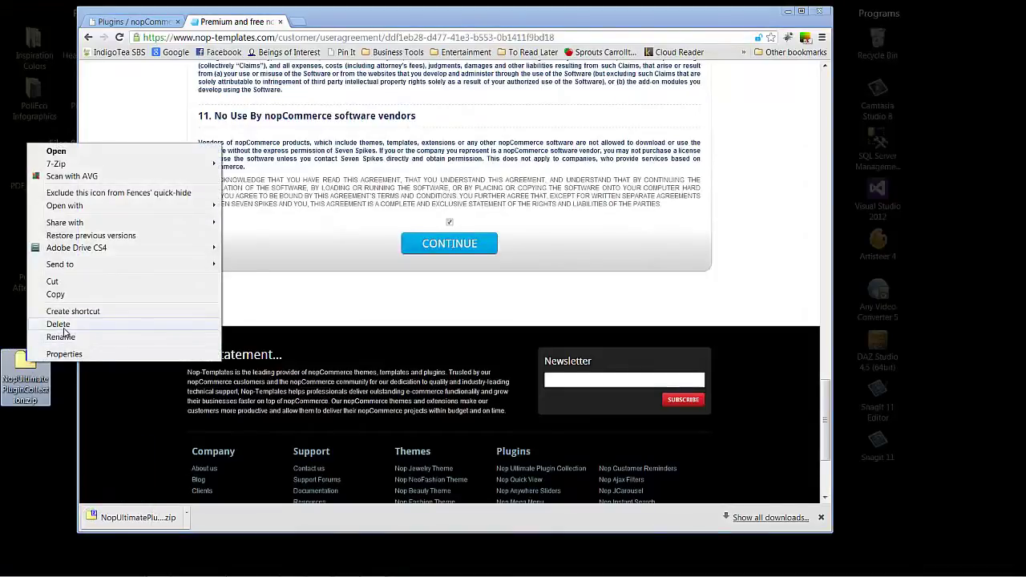
pyautogui.moveTo(108, 166)
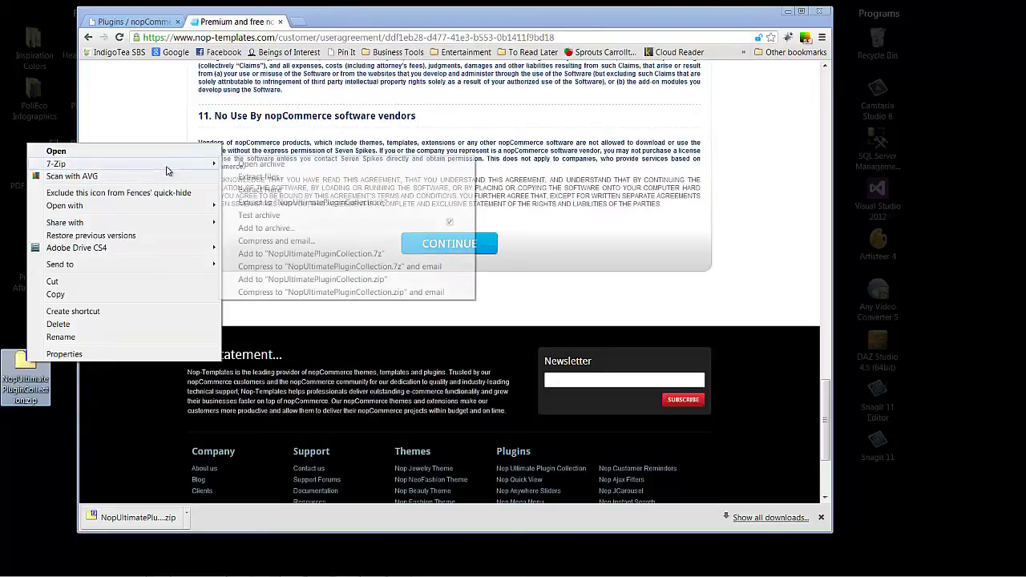
pyautogui.click(280, 201)
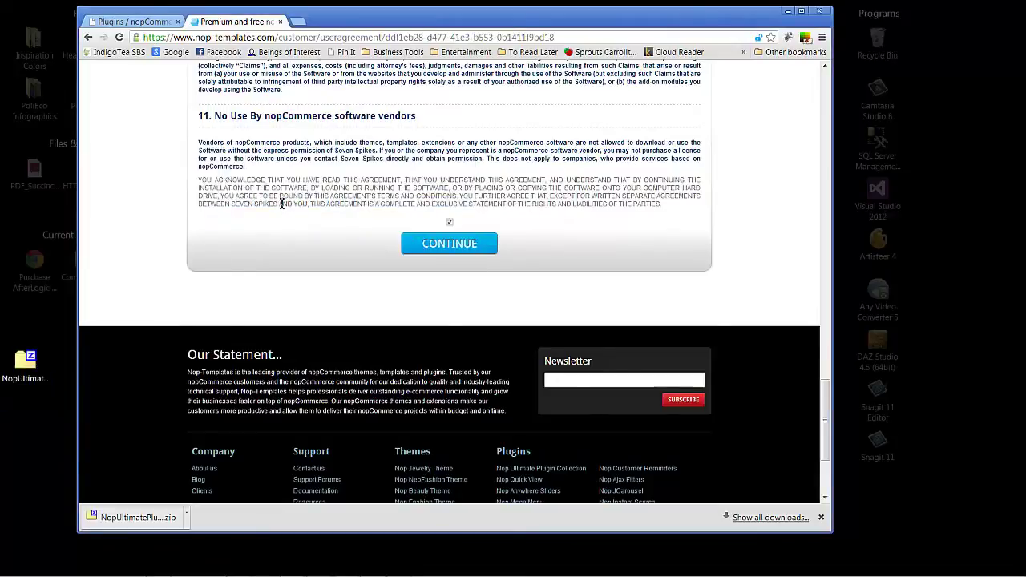
pyautogui.doubleClick(24, 520)
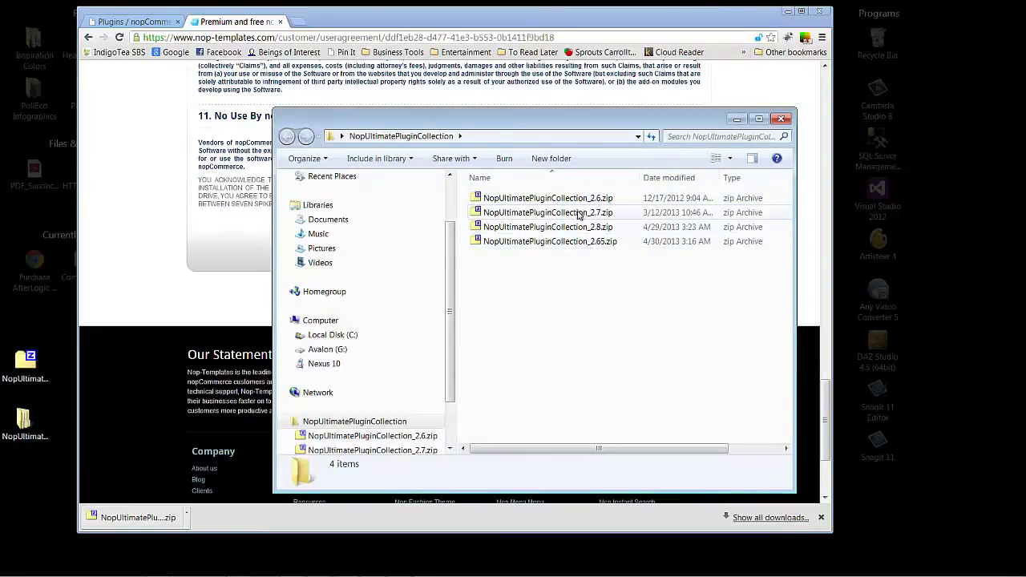
# Extract the 2.8 archive and open the NopUltimatePluginCollection_2.8 folder.
pyautogui.rightClick(551, 229)
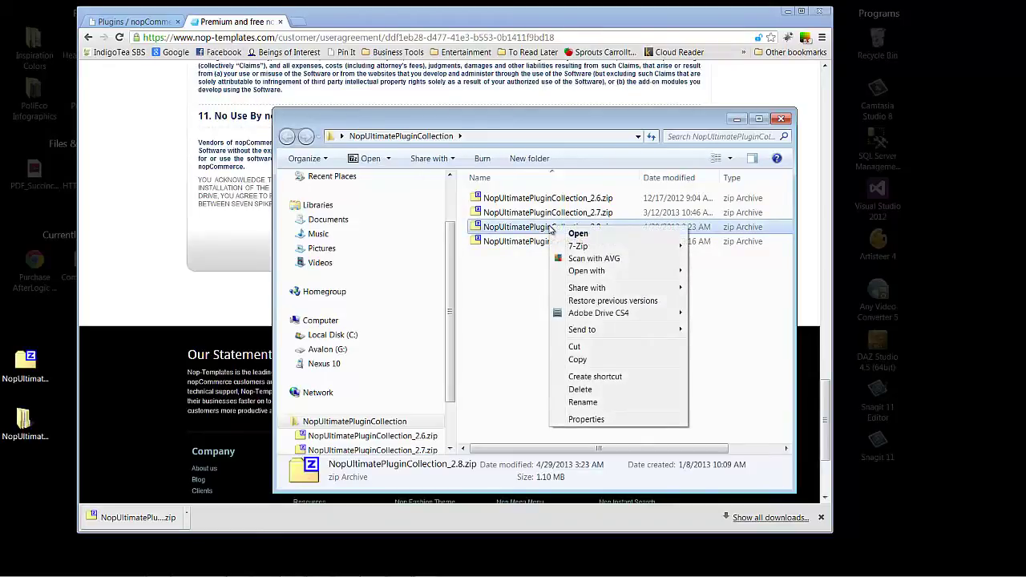
pyautogui.moveTo(568, 249)
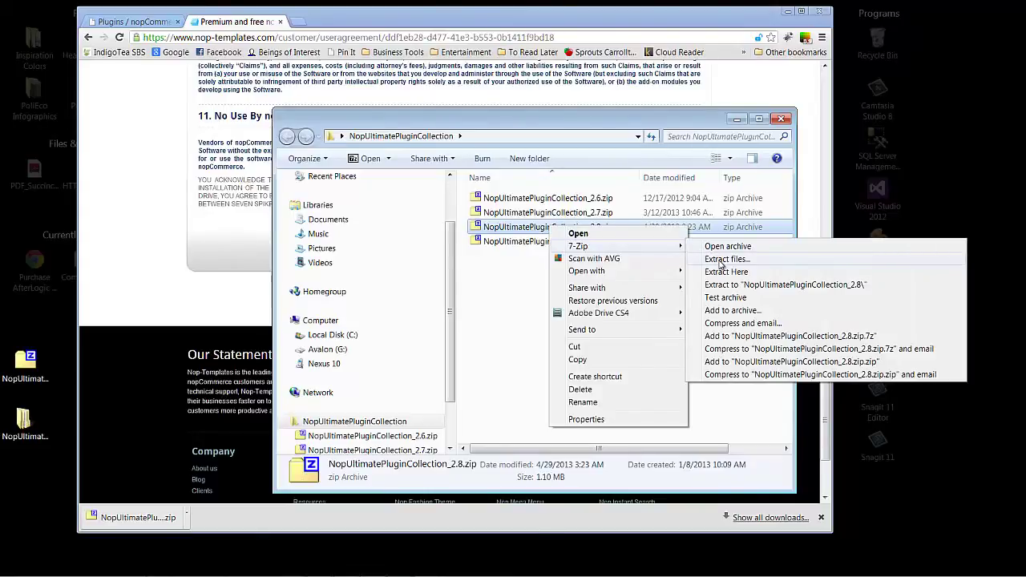
pyautogui.click(725, 286)
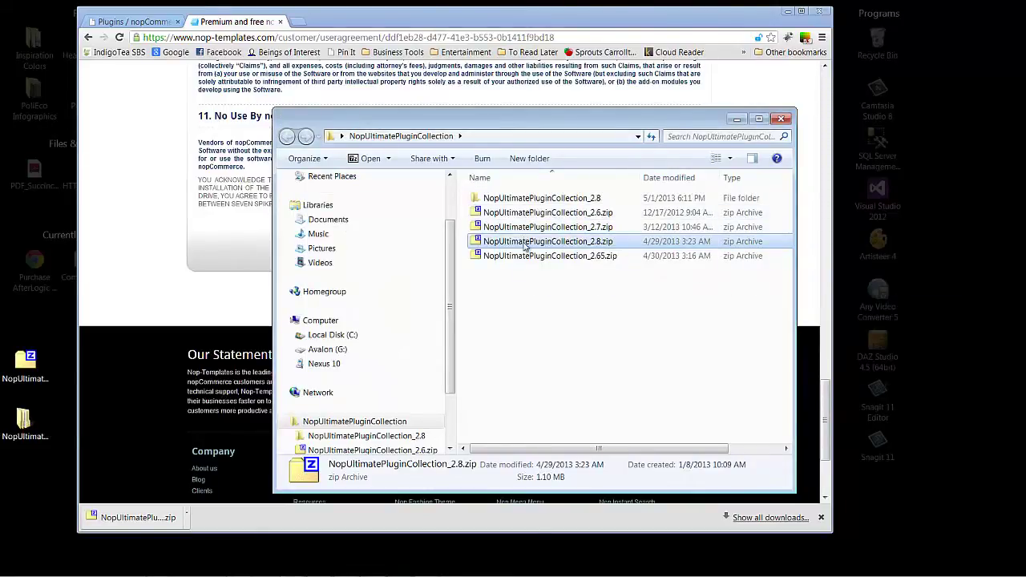
pyautogui.doubleClick(527, 198)
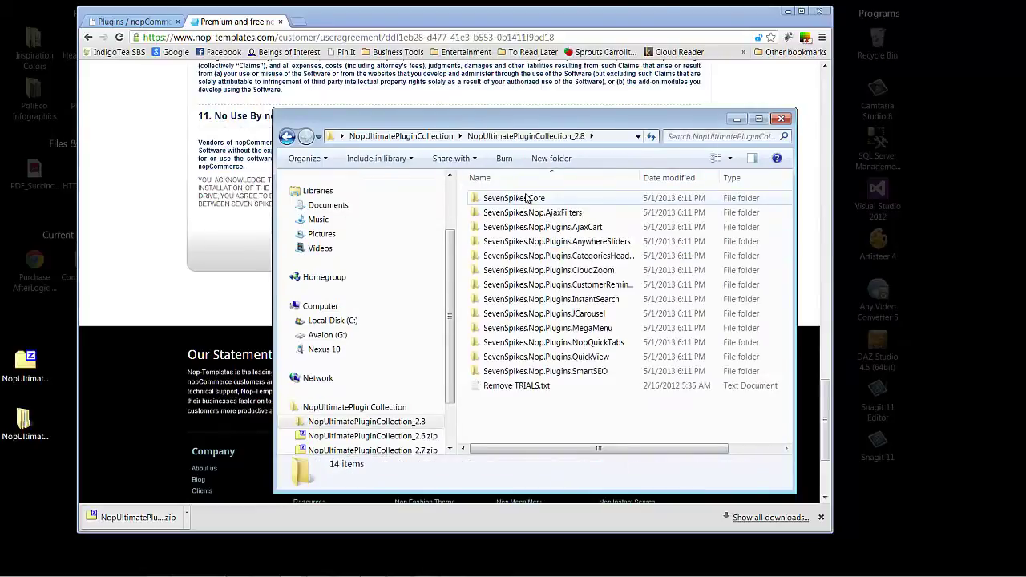
# Enlarge the folder window, widen the Name column and select SevenSpikes.Nop.Plugins.JCarousel.
pyautogui.moveTo(613, 119); pyautogui.dragTo(402, 75)
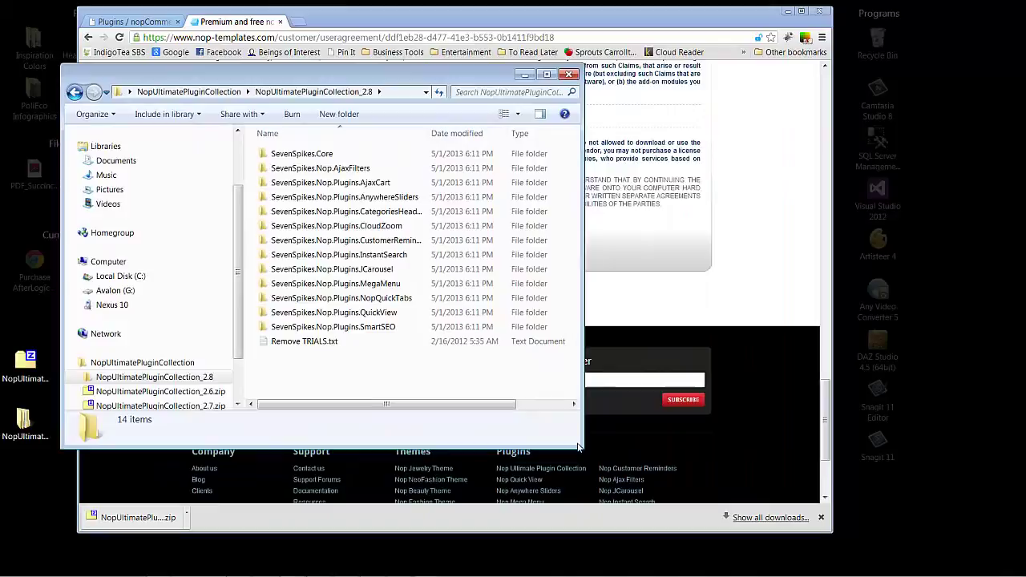
pyautogui.moveTo(579, 448); pyautogui.dragTo(686, 455)
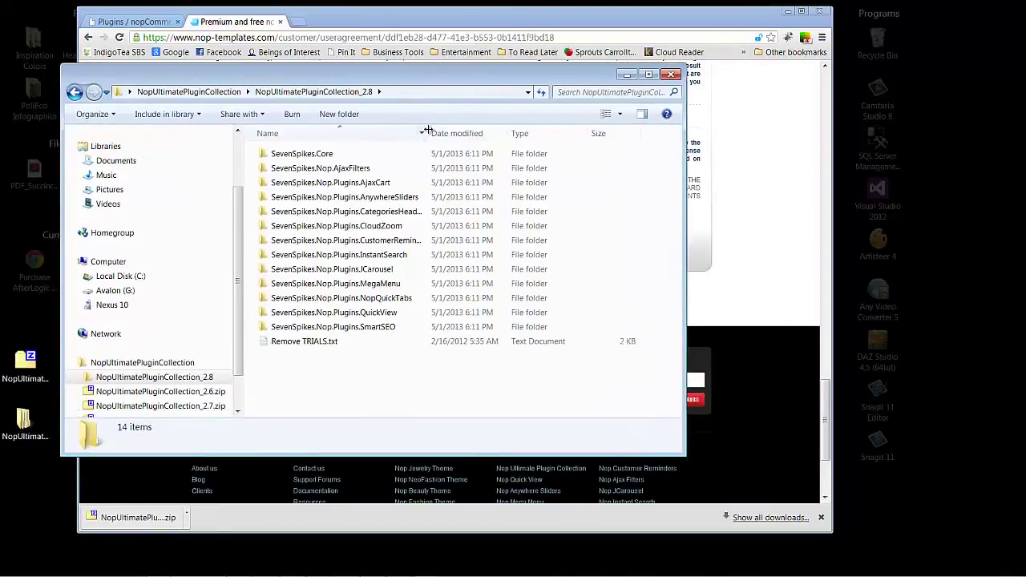
pyautogui.moveTo(428, 131); pyautogui.dragTo(464, 133)
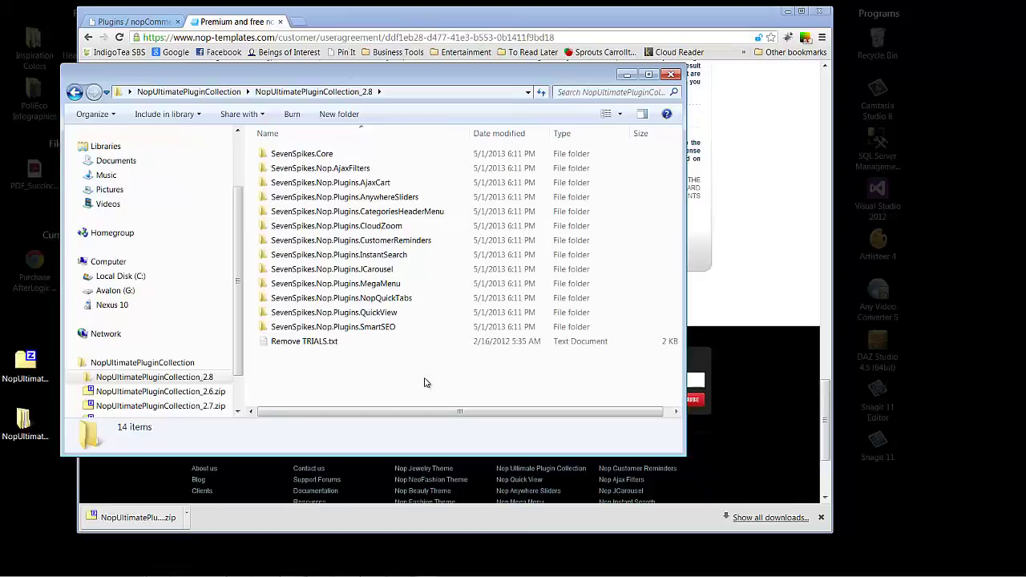
pyautogui.click(993, 549)
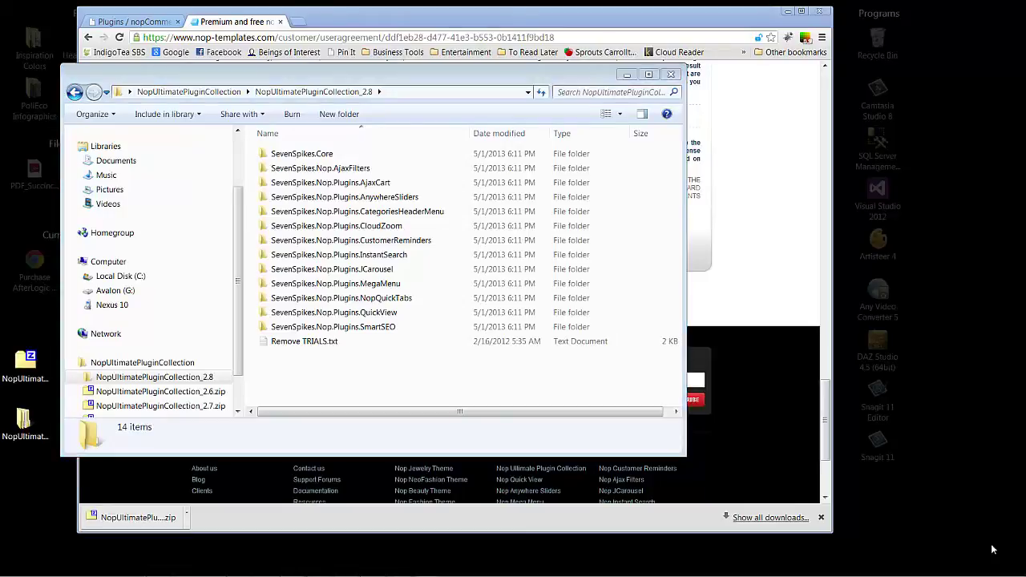
pyautogui.click(369, 272)
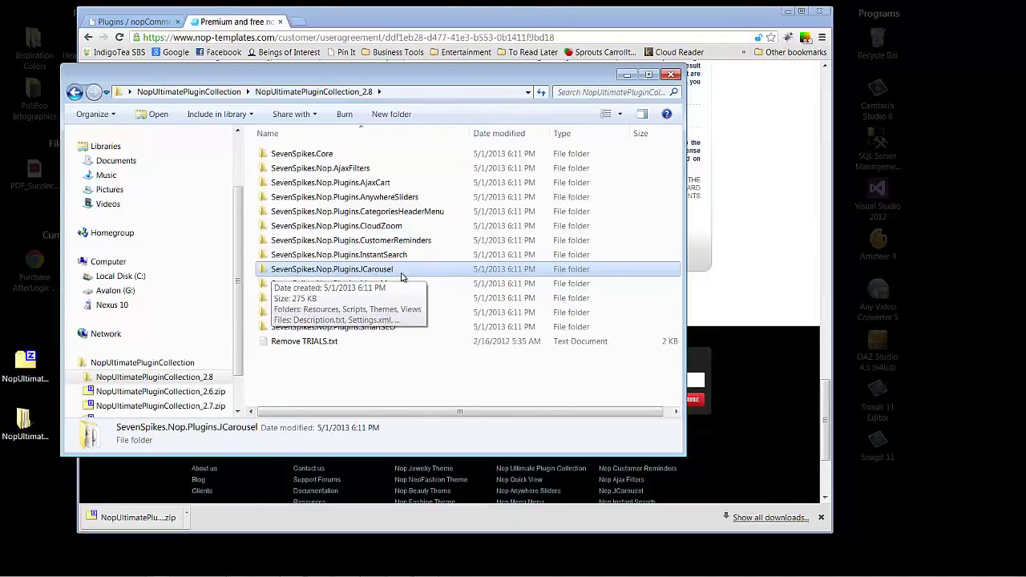
# Switch to the Nop2.8 solution in Visual Studio and stop the running debug session.
pyautogui.moveTo(393, 570)
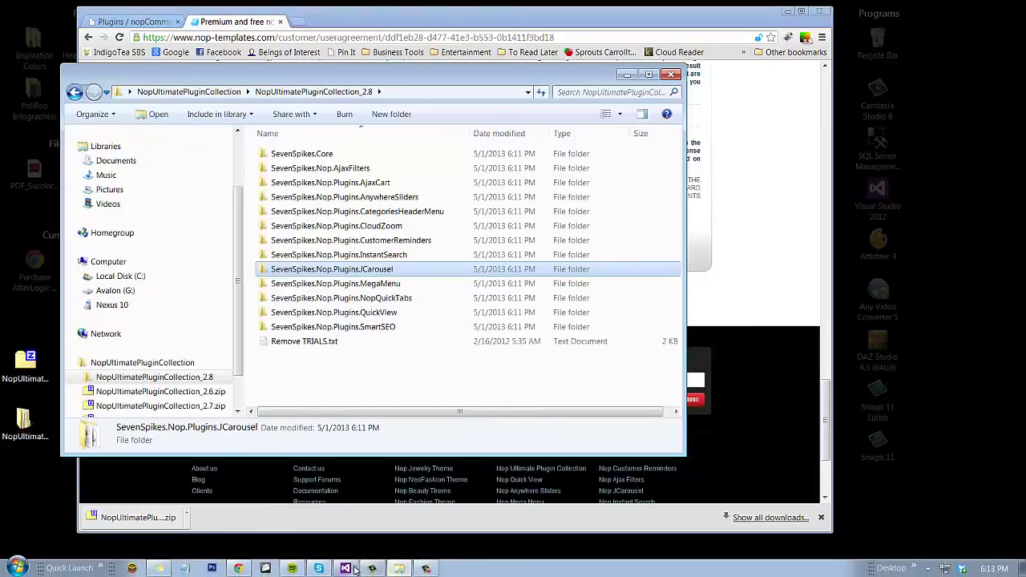
pyautogui.moveTo(348, 569)
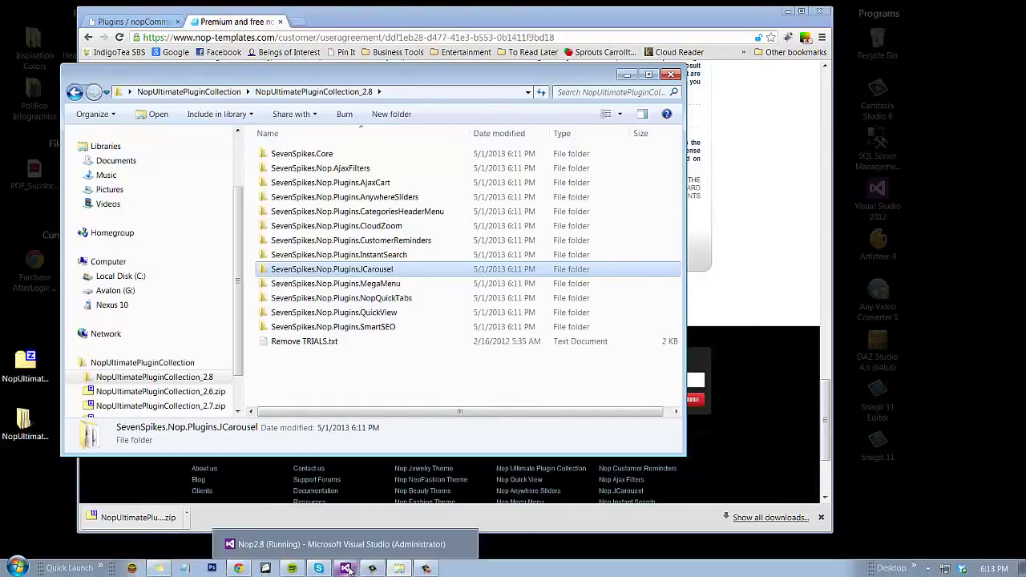
pyautogui.click(346, 569)
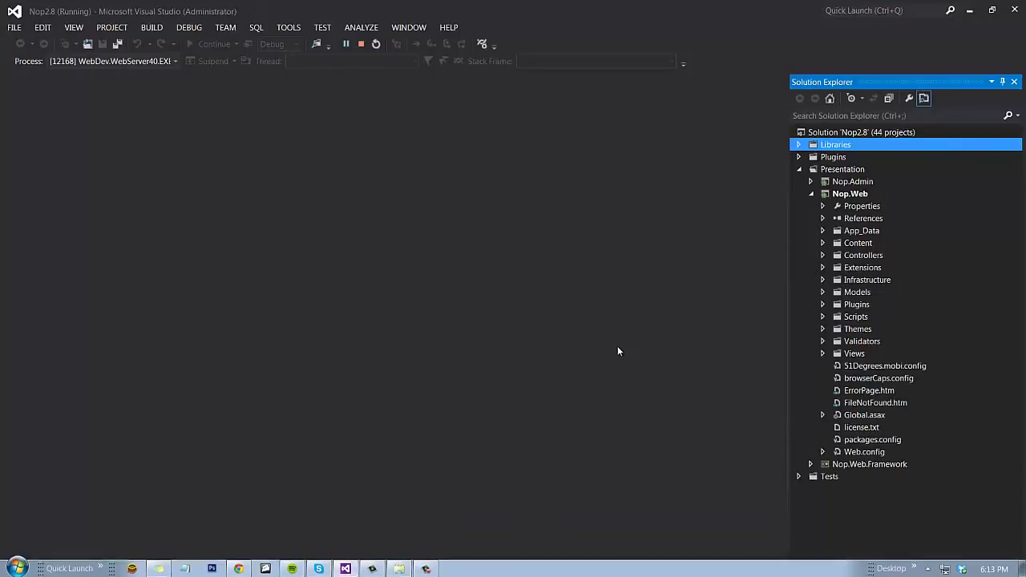
pyautogui.click(365, 47)
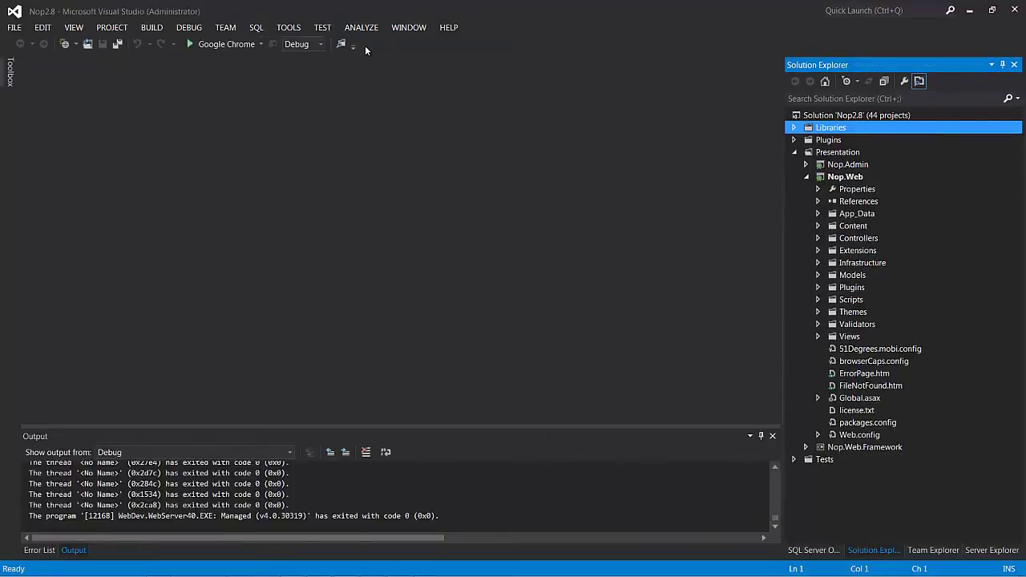
# Close Output and Error List, expand Nop.Web > Plugins and turn on Show All Files.
pyautogui.click(773, 437)
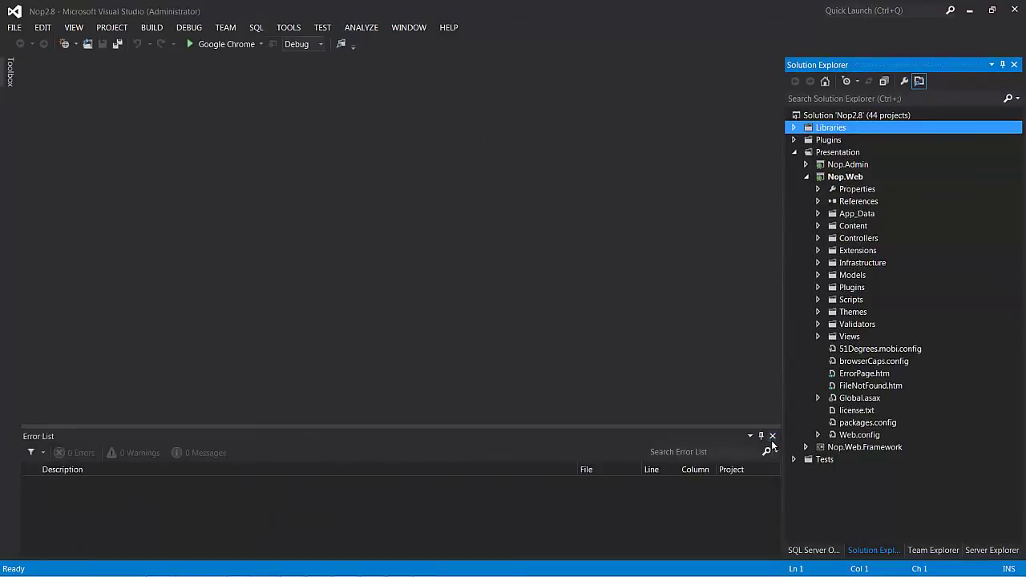
pyautogui.click(773, 435)
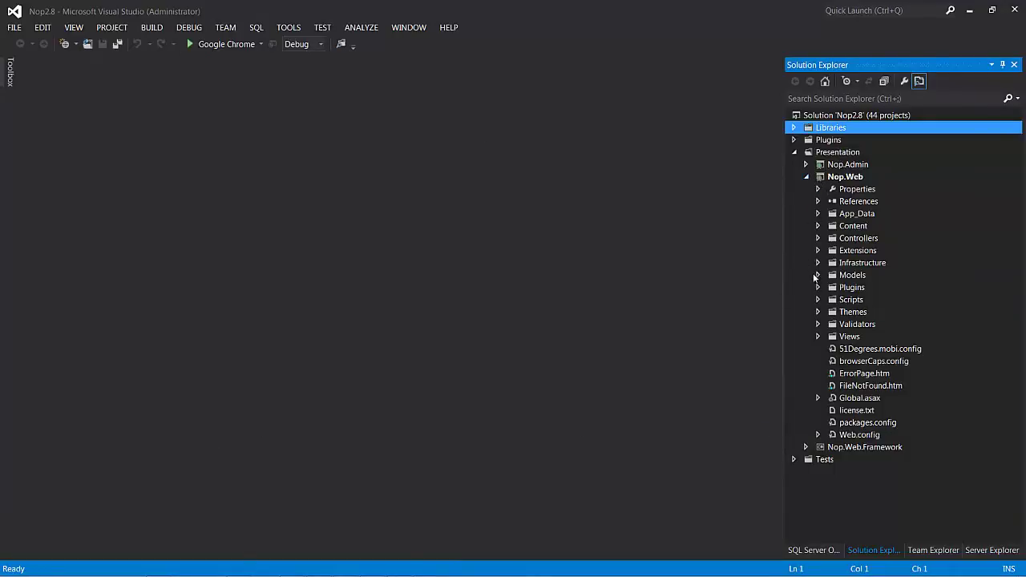
pyautogui.click(818, 287)
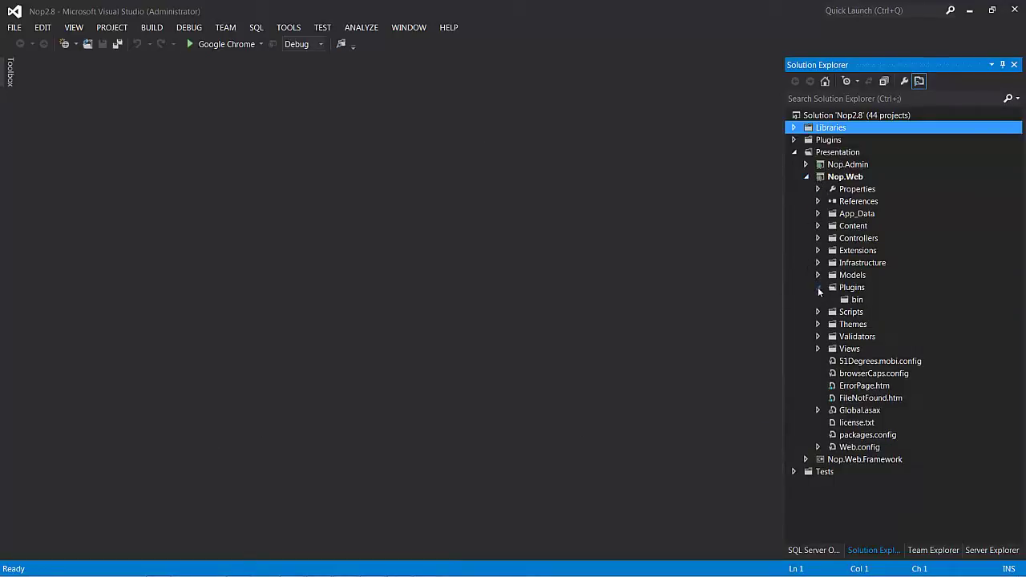
pyautogui.click(853, 290)
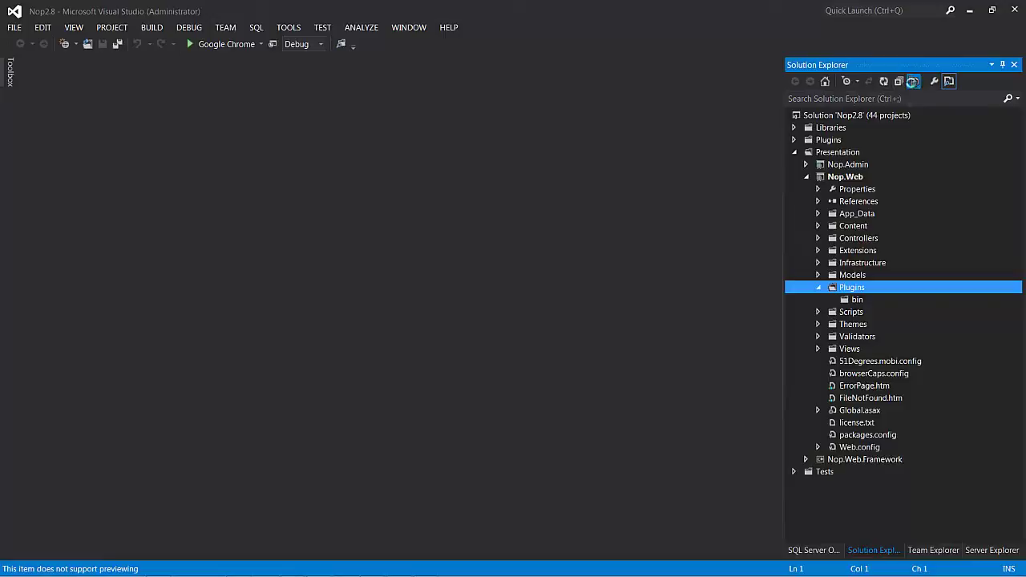
pyautogui.click(913, 82)
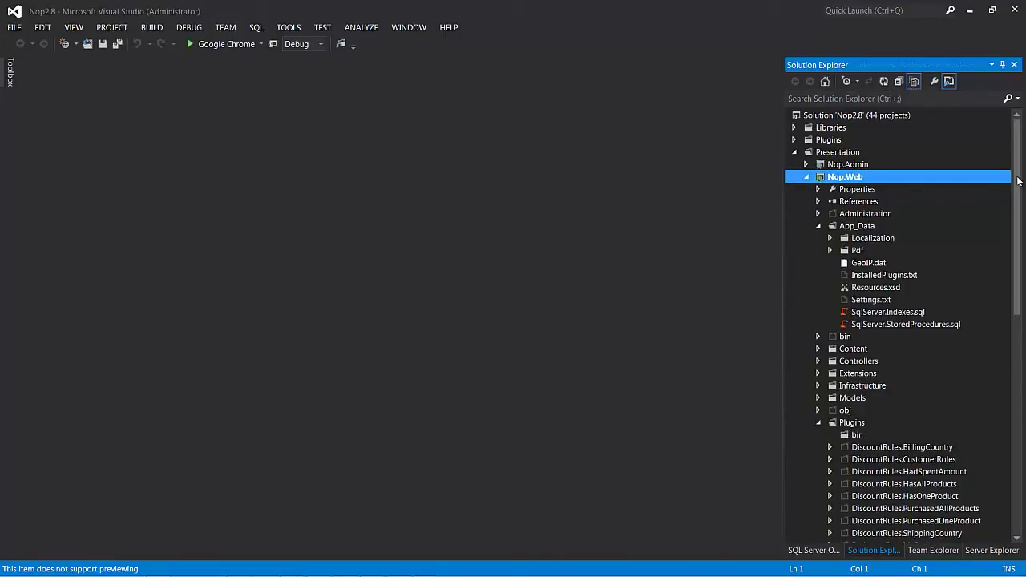
# Drag the SevenSpikes.Nop.Plugins.JCarousel folder from Explorer into Nop.Web's Plugins folder.
pyautogui.moveTo(1016, 176); pyautogui.dragTo(1016, 302)
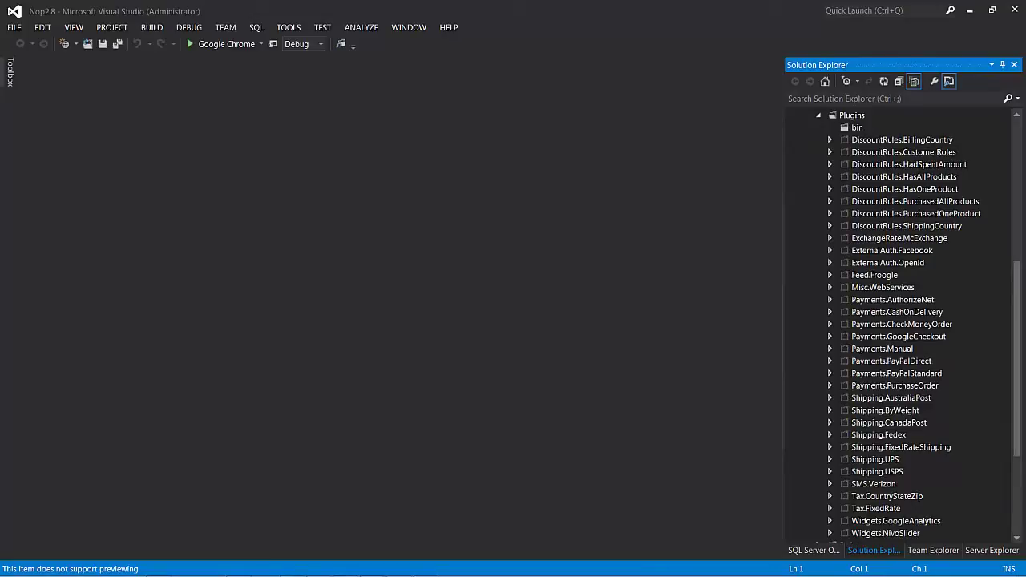
pyautogui.click(397, 569)
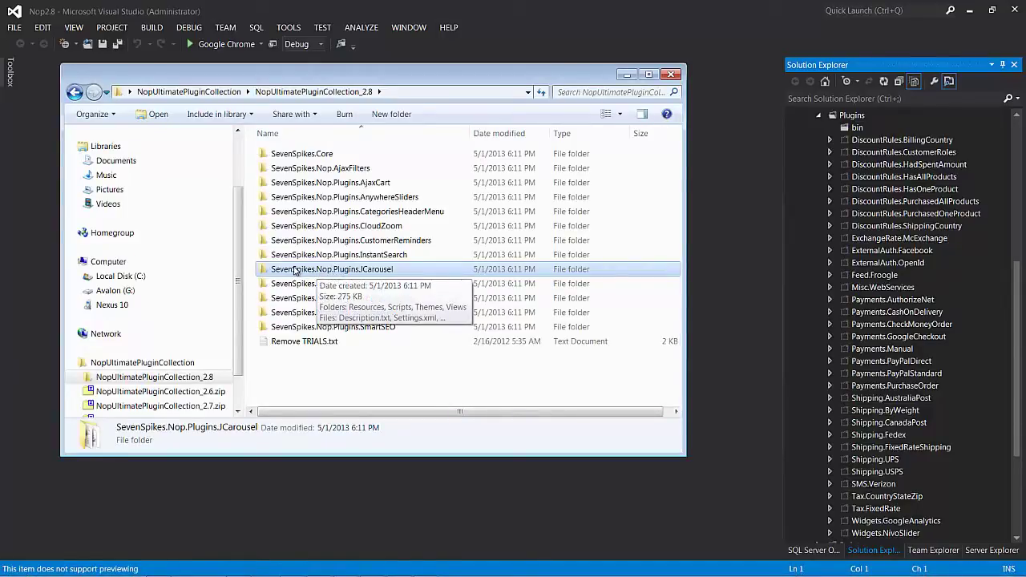
pyautogui.moveTo(295, 271); pyautogui.dragTo(858, 277)
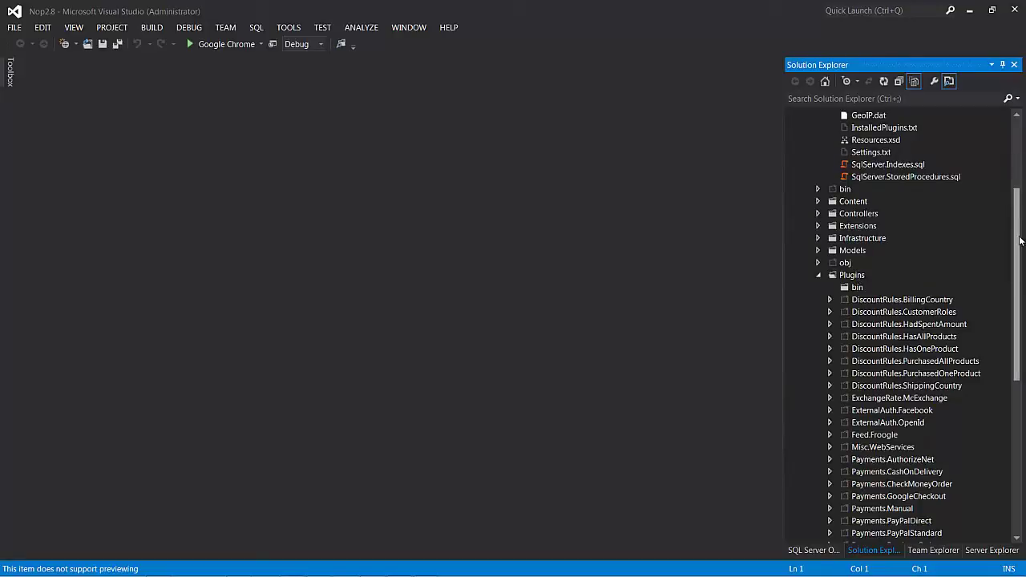
pyautogui.scroll(-6, 898, 336)
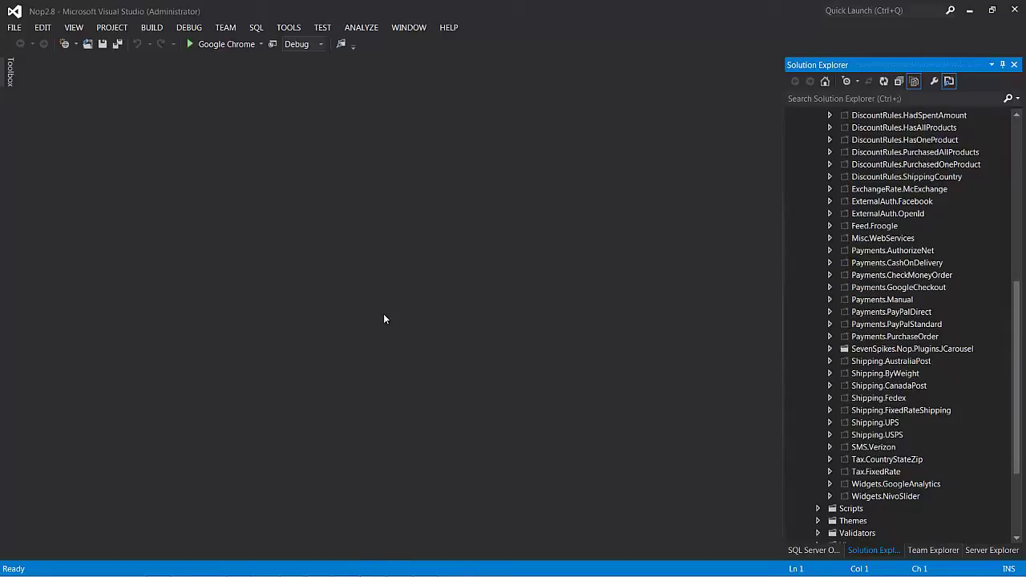
# Build and run Nop.Web in Google Chrome and bring up the storefront at localhost:2619.
pyautogui.click(210, 44)
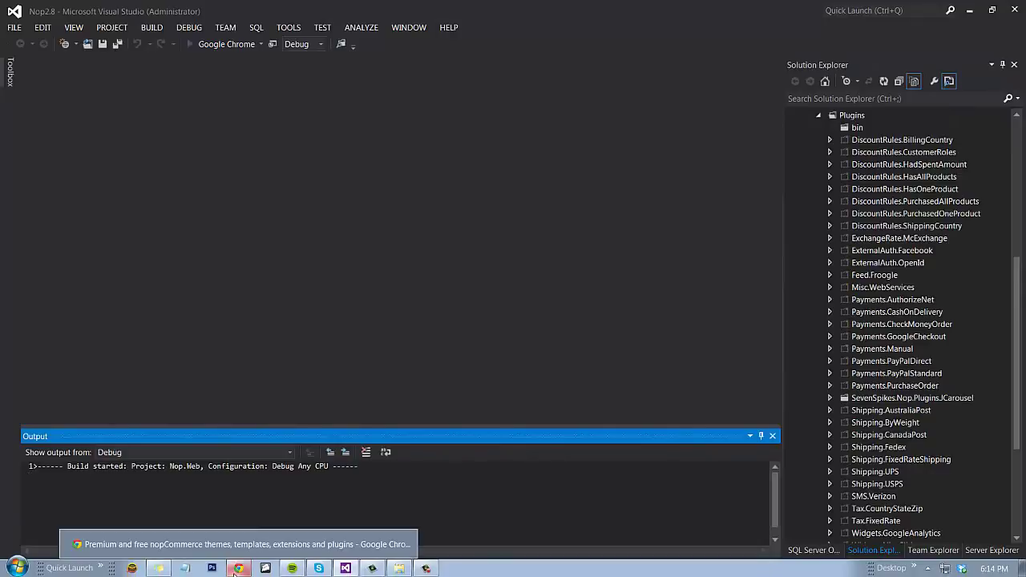
pyautogui.click(238, 572)
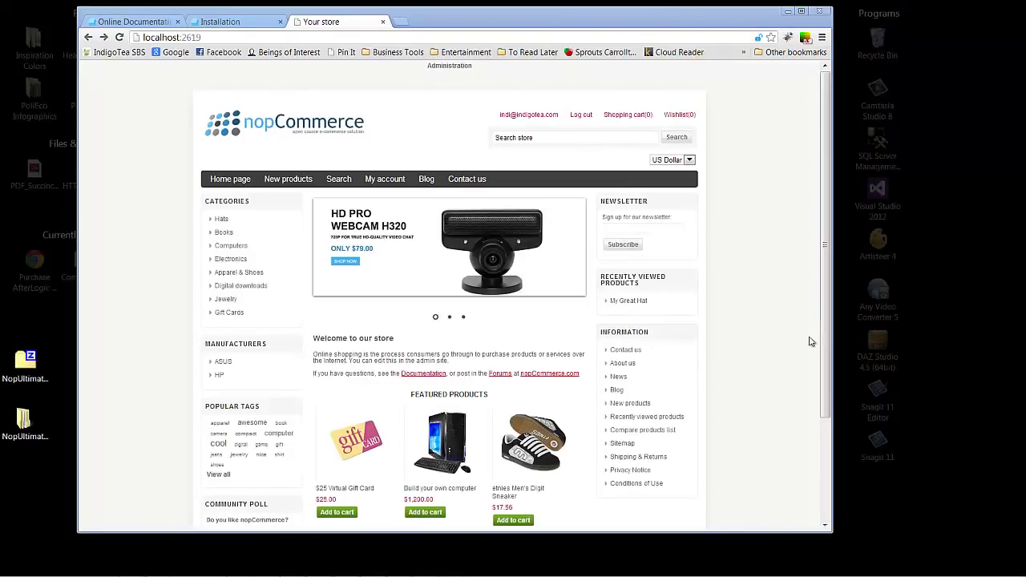
# Go to Administration > Configuration > Plugins to see Seven Spikes Core and Nop JCarousel uninstalled.
pyautogui.click(461, 67)
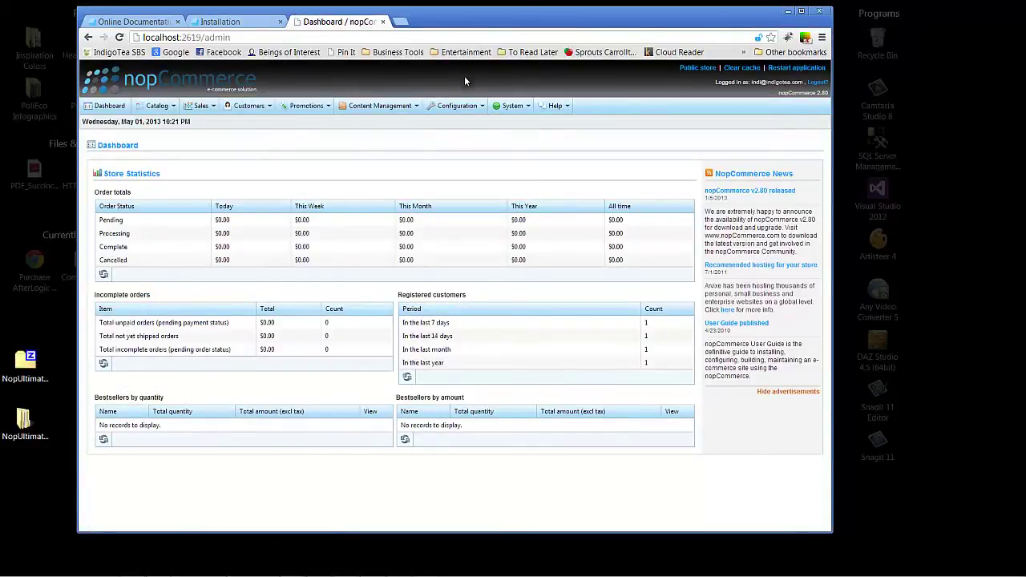
pyautogui.moveTo(462, 107)
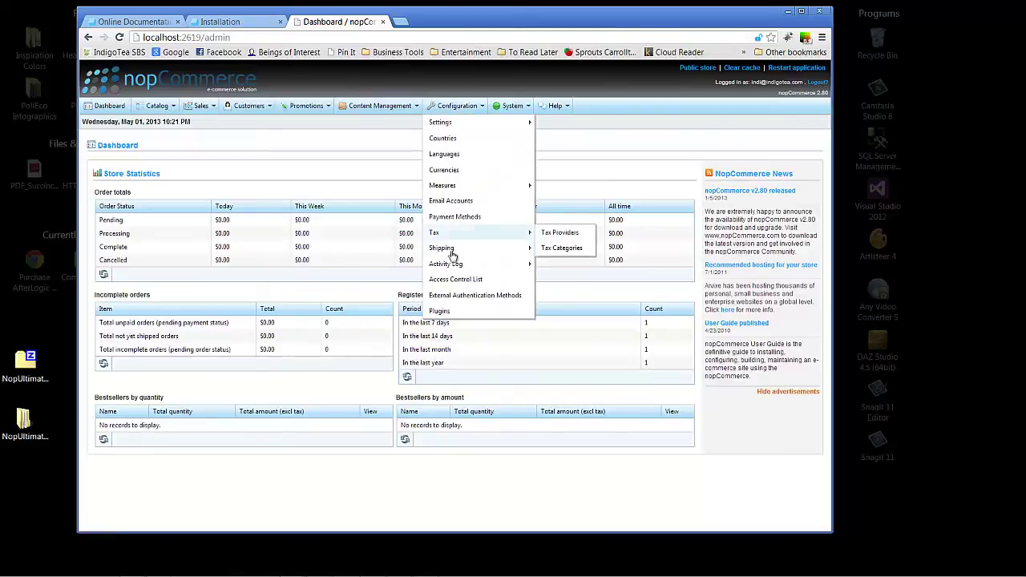
pyautogui.click(439, 311)
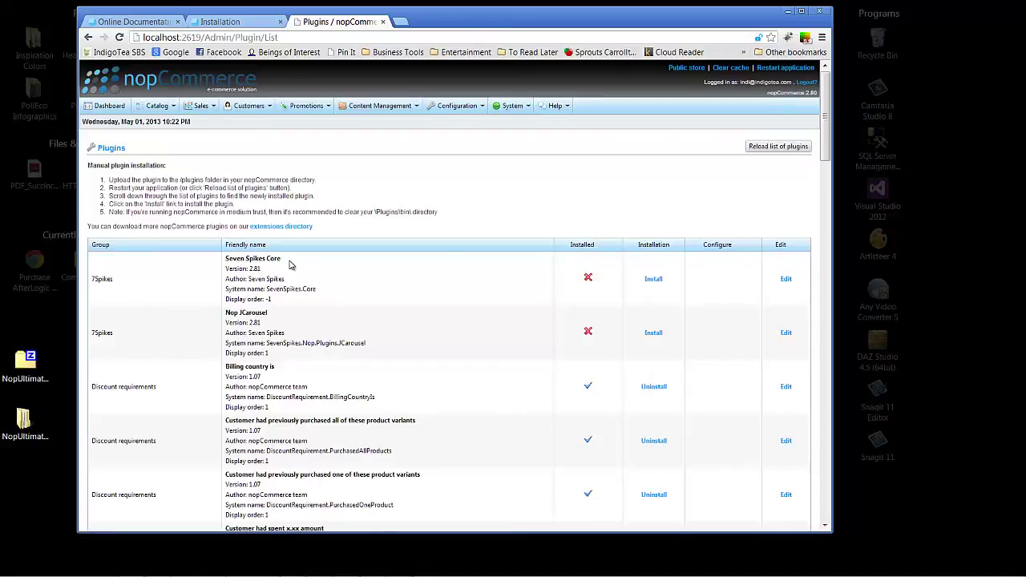
# Install Seven Spikes Core, then Nop JCarousel 2.81.
pyautogui.click(654, 279)
pyautogui.click(652, 333)
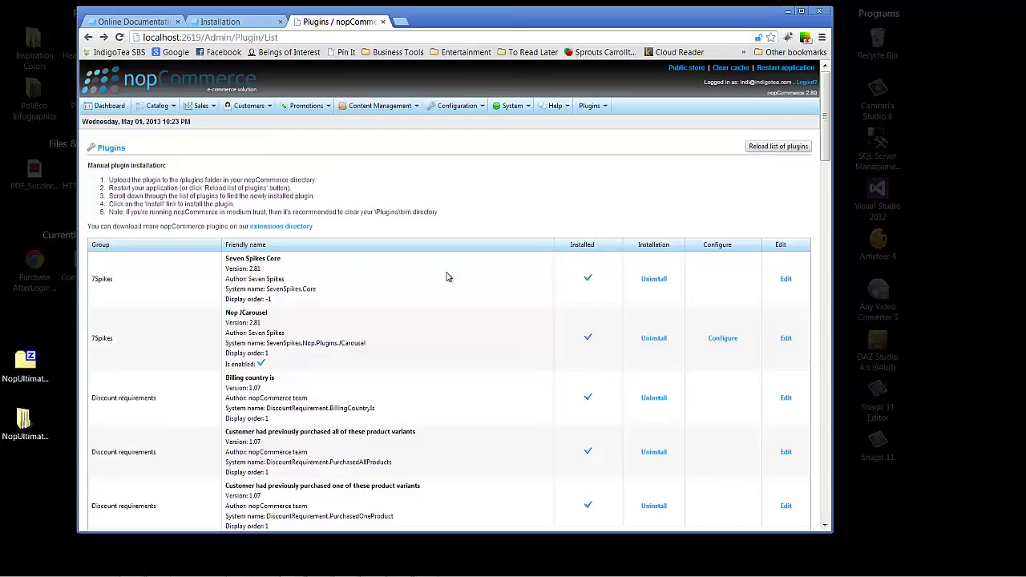
# Open Manage JCarousels from the Plugins > Nop JCarousel menu, then start adding a new JCarousel.
pyautogui.moveTo(605, 110)
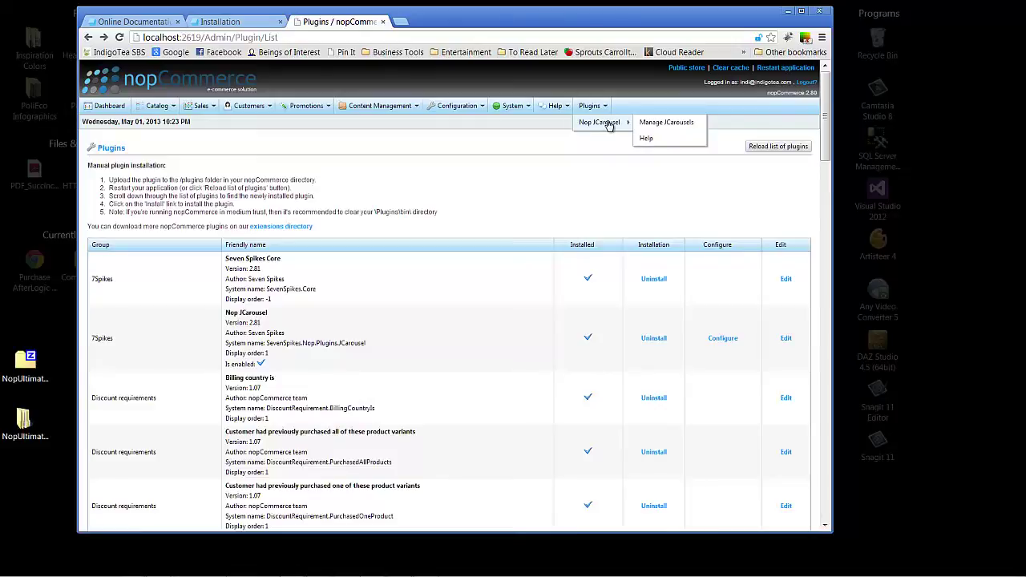
pyautogui.click(653, 125)
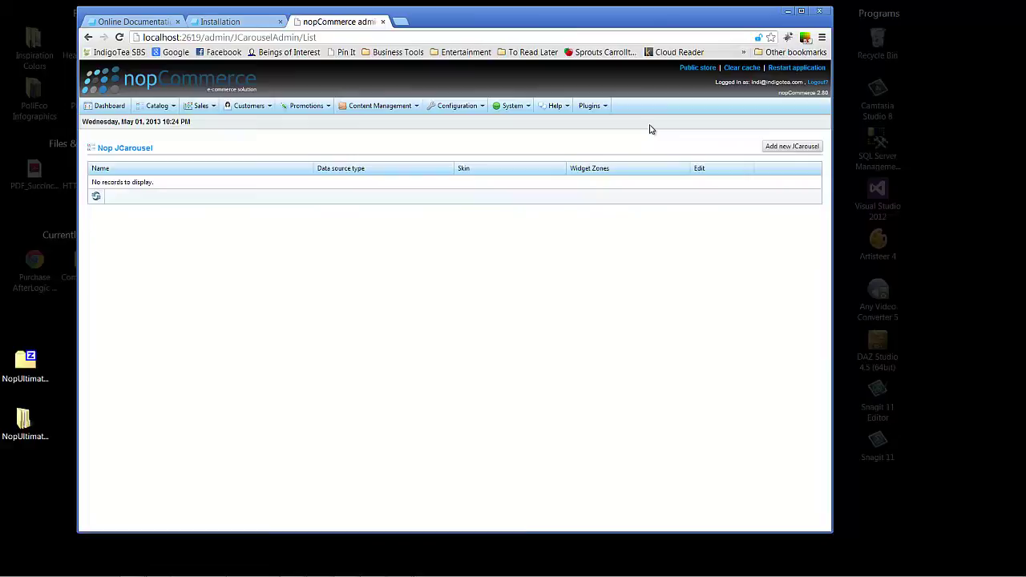
pyautogui.moveTo(602, 110)
pyautogui.click(791, 147)
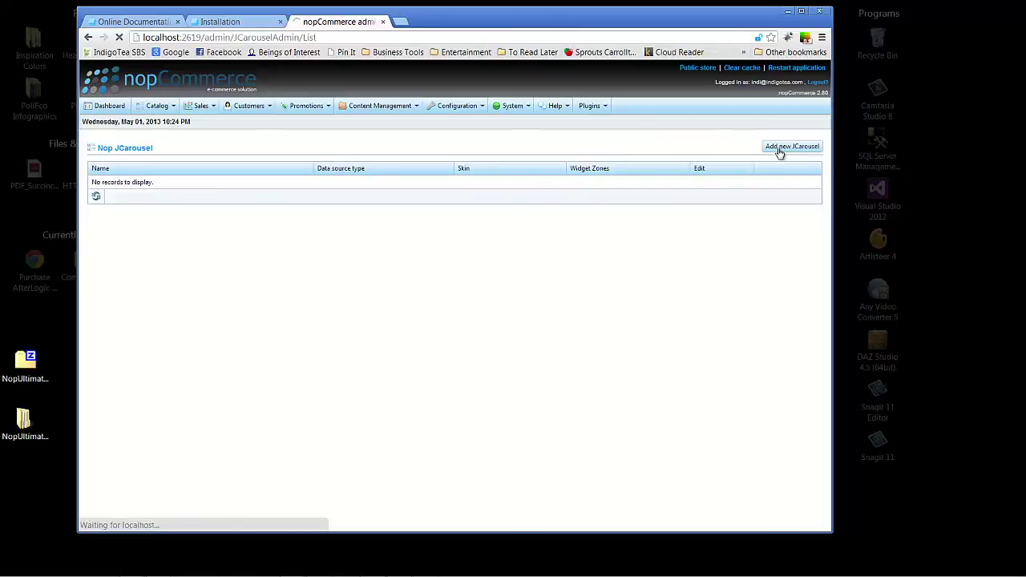